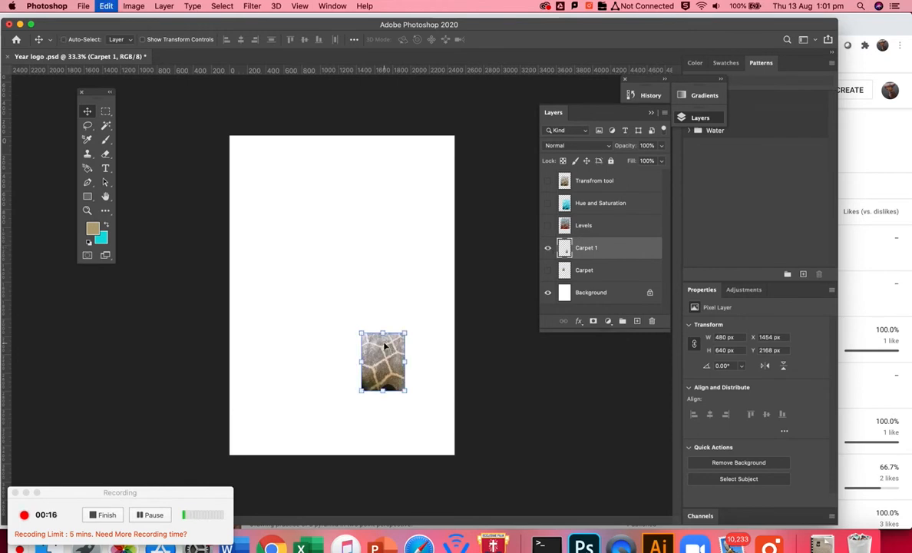
Scale the Carpet 1 image proportionally to about 336% and centre it horizontally on the page.
key("super+t")
left_click_drag(406, 333, 508, 196)
left_click_drag(418, 248, 327, 235)
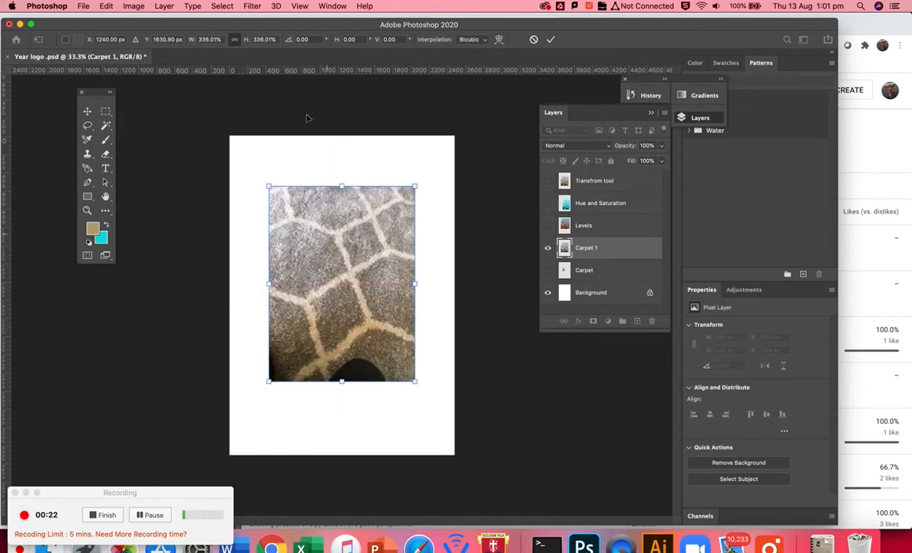
left_click(134, 6)
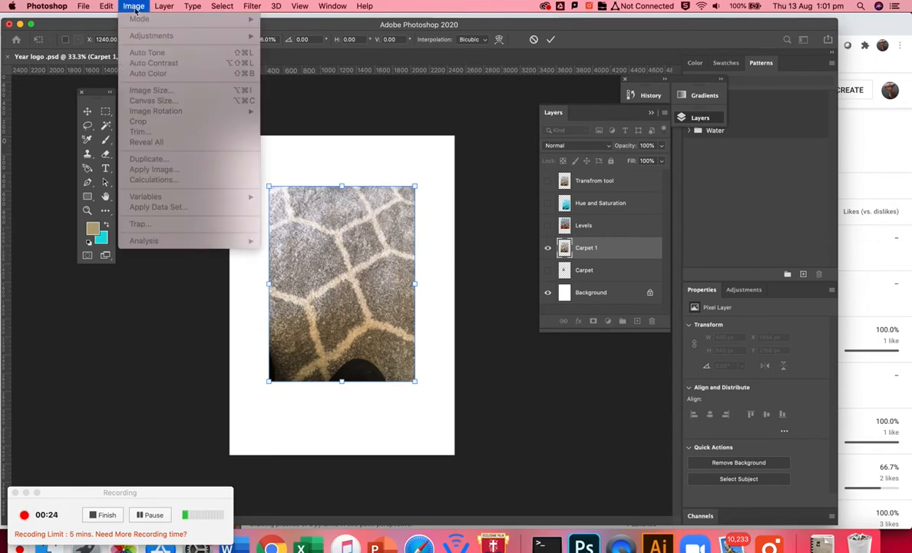
left_click(333, 325)
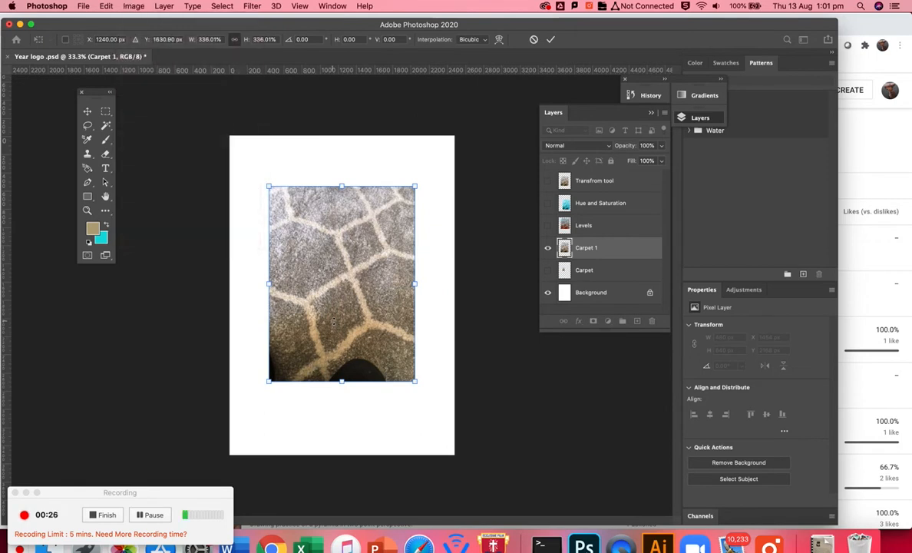
key("Return")
Invert the colours of the enlarged carpet image on the Carpet 1 layer.
left_click(134, 6)
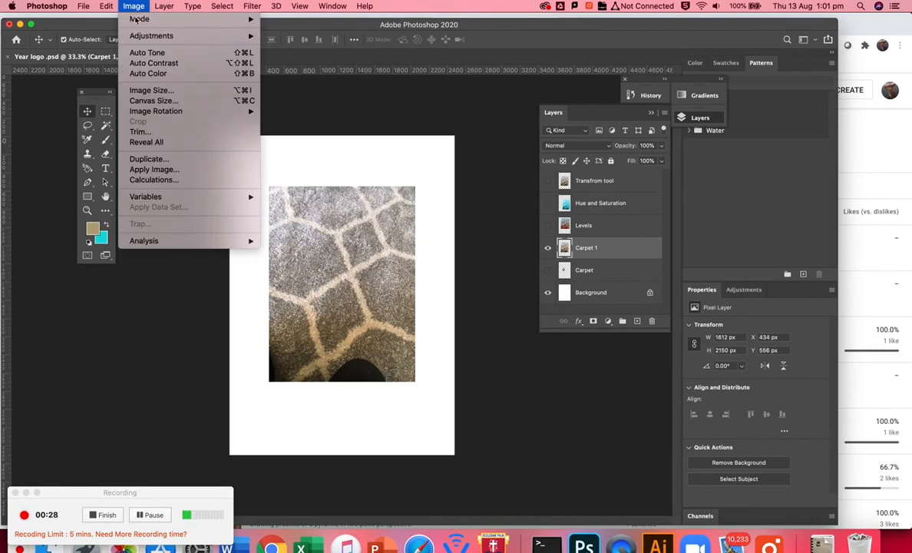
mouse_move(151, 35)
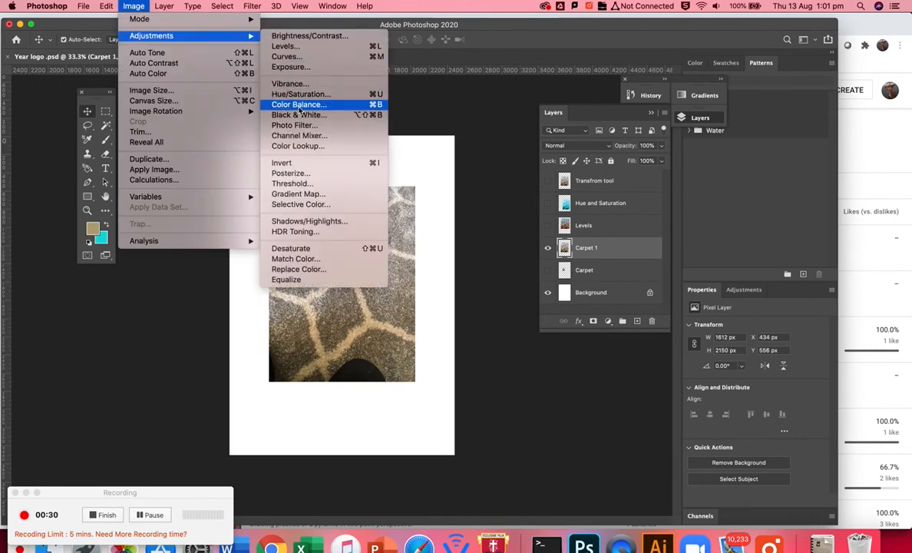
left_click(287, 164)
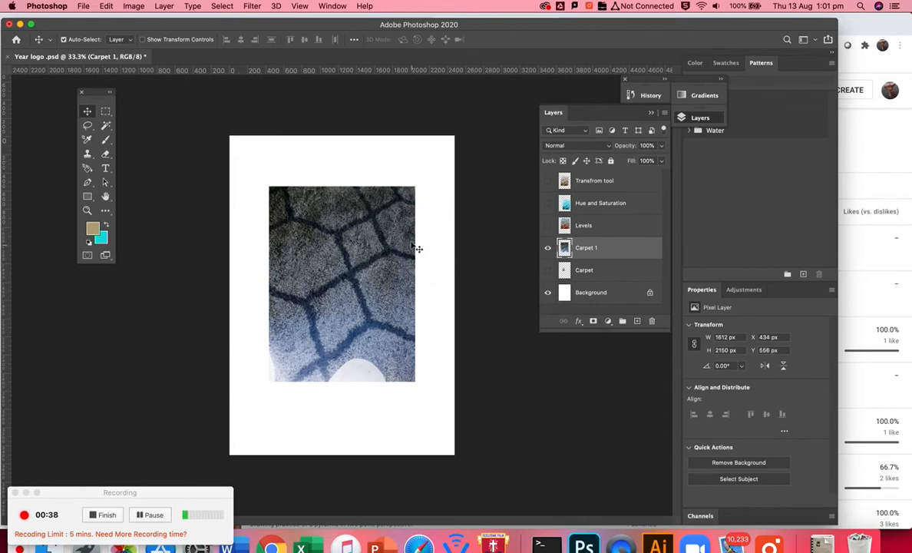
key("super+u")
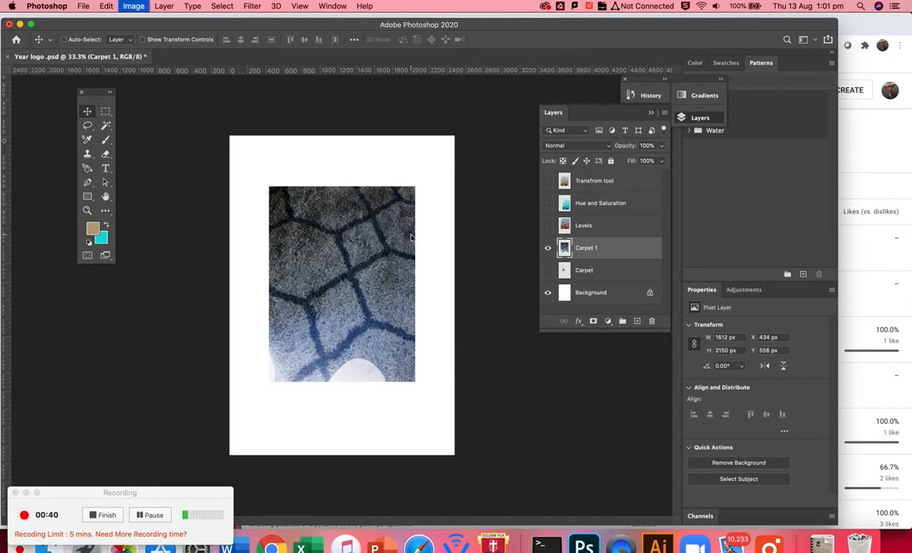
left_click(221, 165)
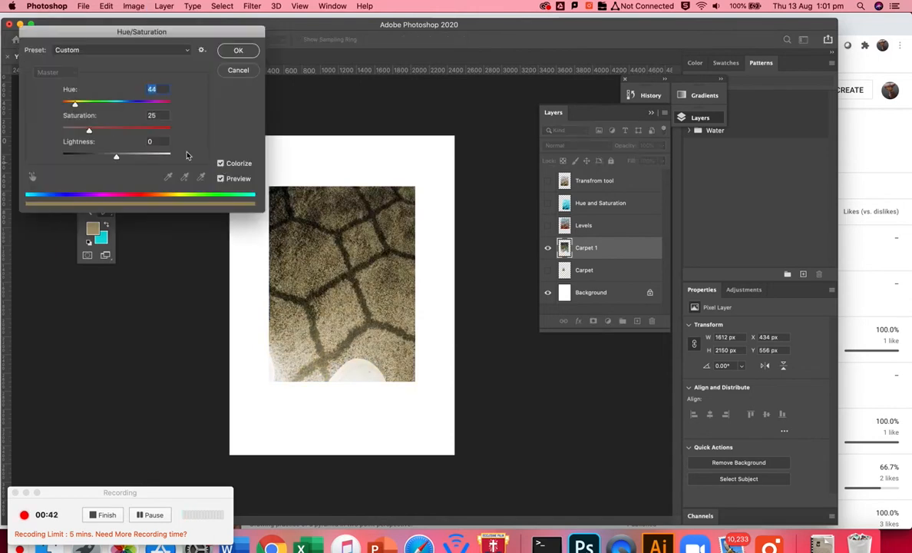
left_click_drag(90, 133, 141, 133)
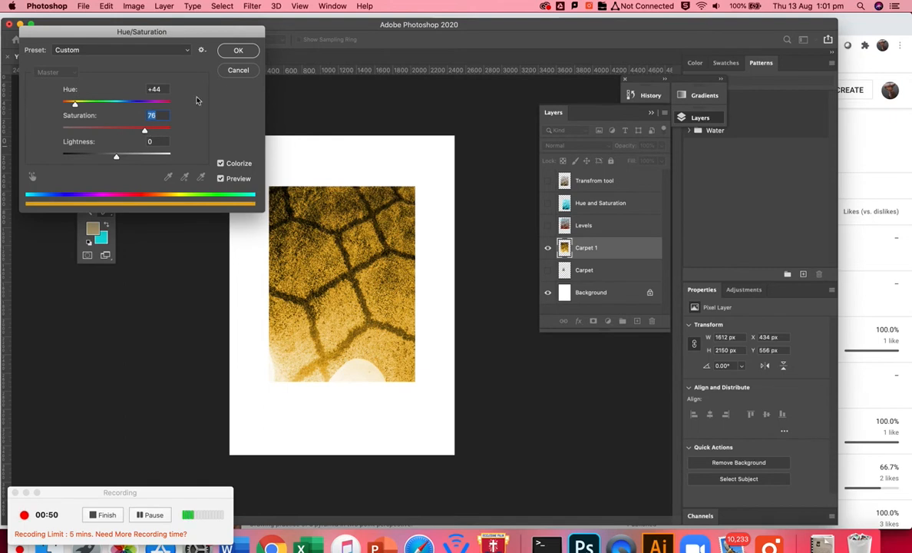
left_click(237, 72)
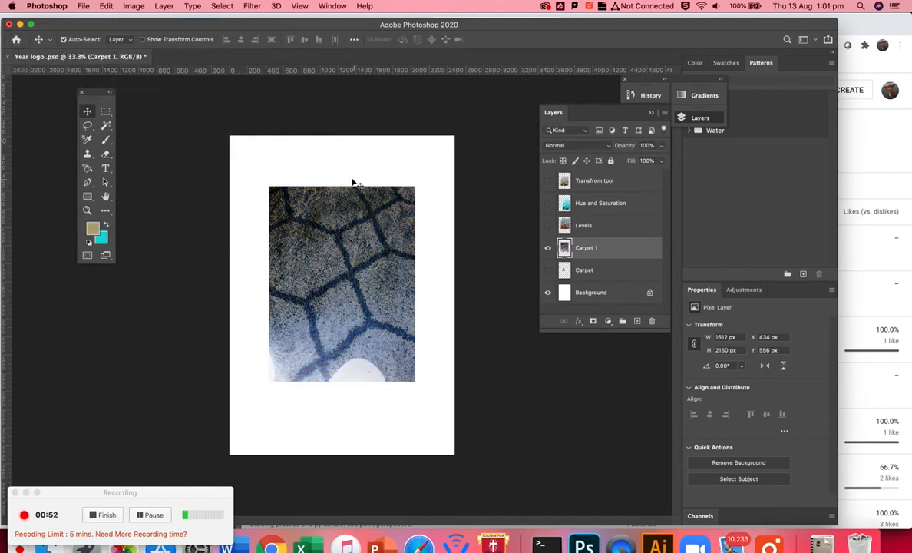
Rename the Carpet 1 layer as Invert and hide it.
double_click(589, 249)
type("In")
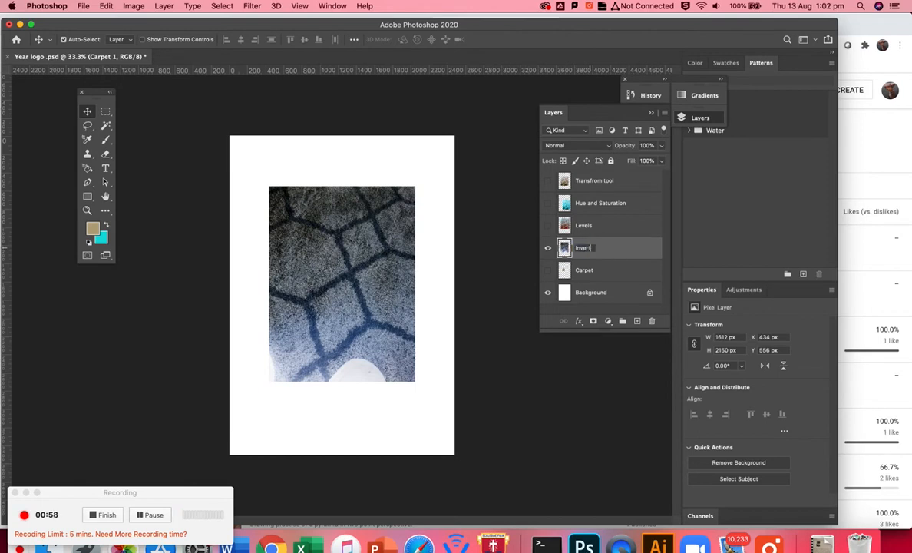
type("vert")
left_click(547, 247)
Show the Carpet layer and scale its image proportionally to about 337%, centred horizontally in the upper part of the page.
left_click(548, 270)
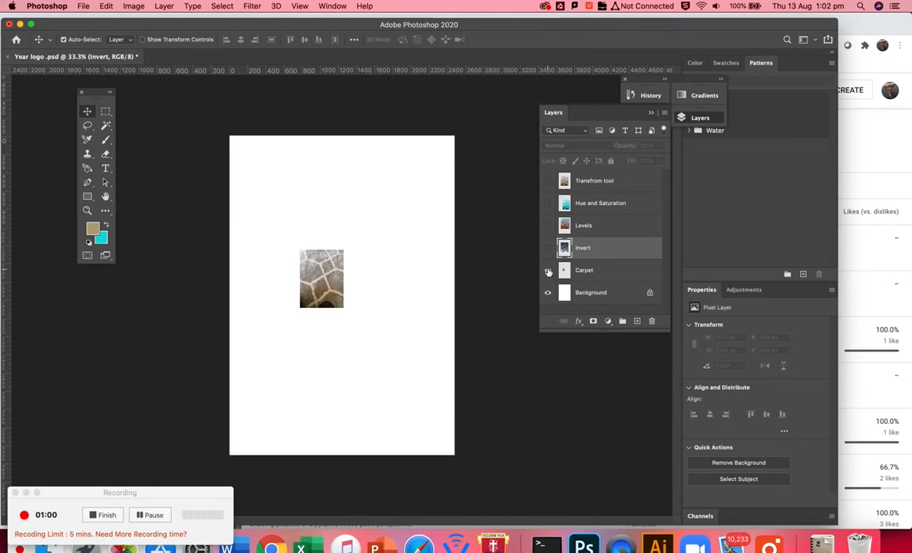
left_click(589, 271)
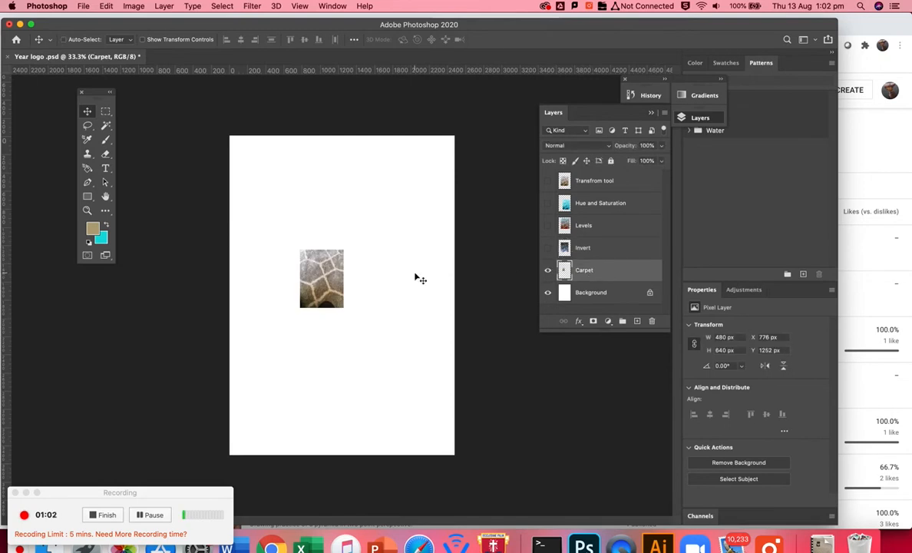
key("super+t")
left_click_drag(343, 307, 486, 414)
left_click_drag(382, 360, 351, 284)
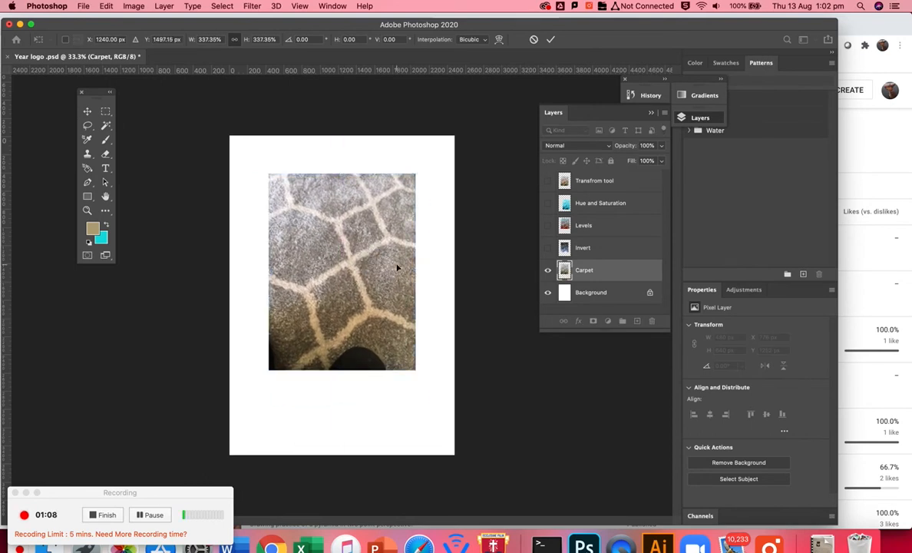
key("Return")
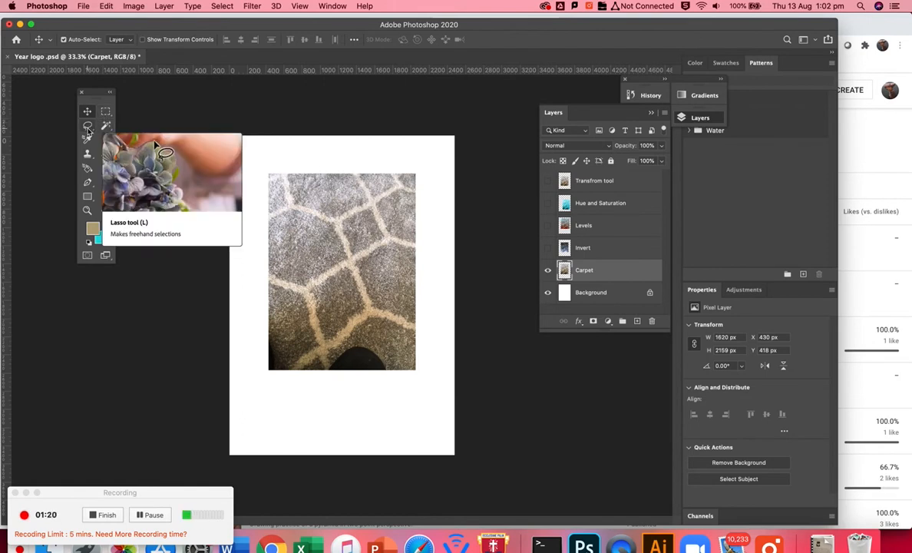
Trace a freehand Lasso selection around the left part of the dark carpet cell just above the black shape.
left_click(89, 127)
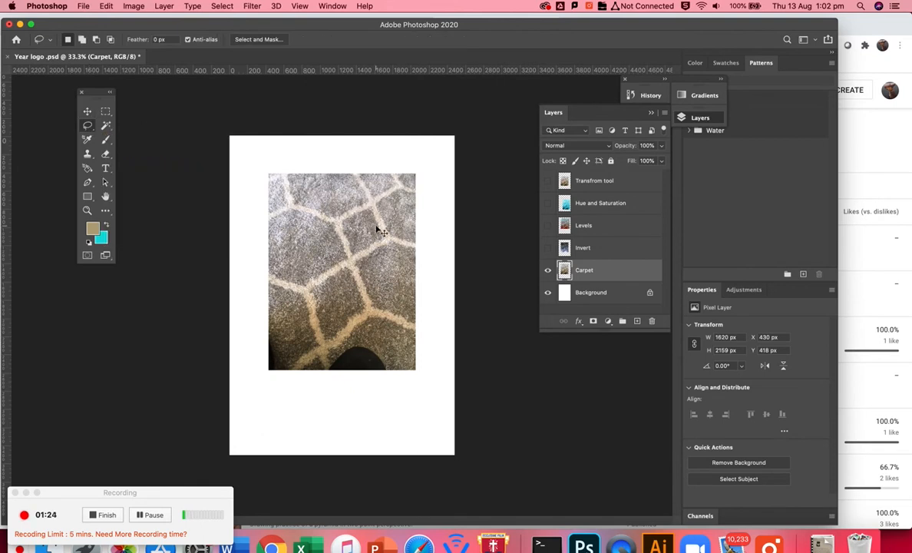
key("super+equal")
key("super+equal")
key("super+equal")
key("super+equal")
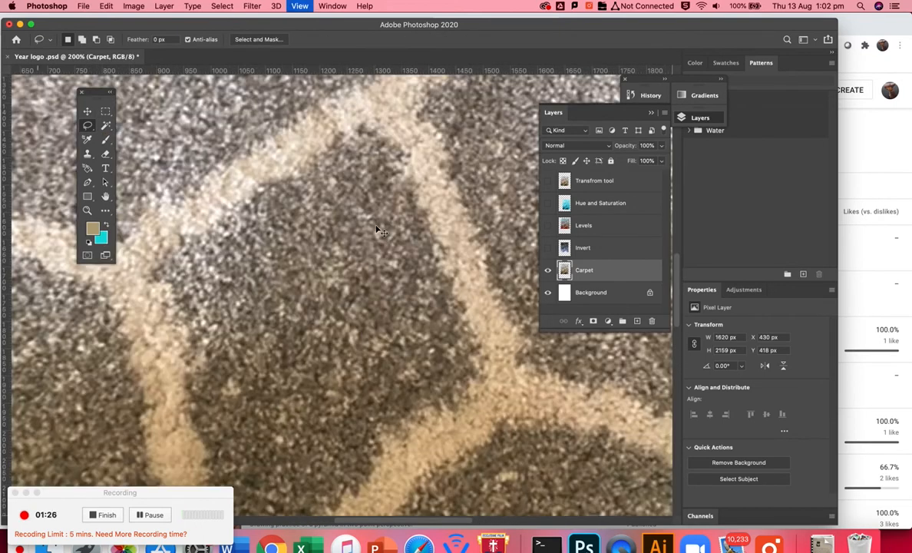
scroll(384, 184, "left", 3)
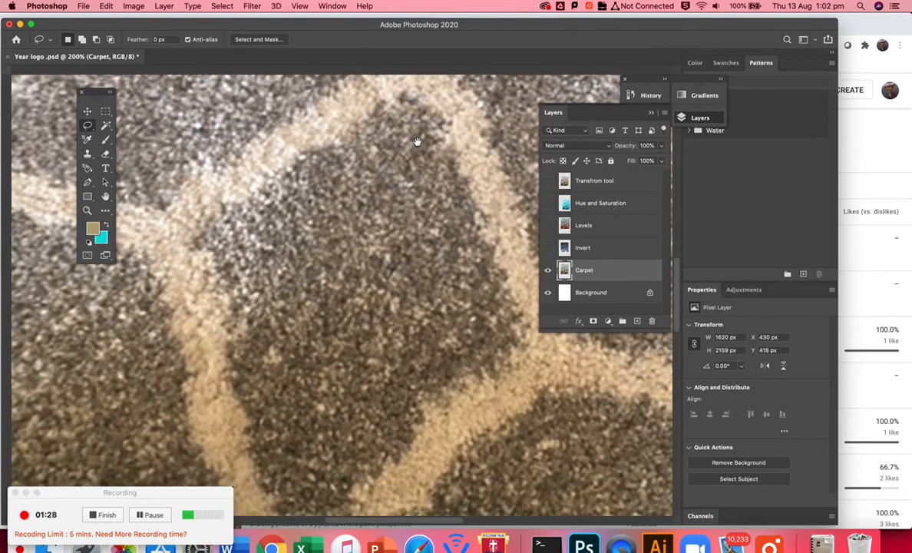
mouse_move(404, 93)
left_mouse_down()
mouse_move(209, 211)
mouse_move(195, 240)
mouse_move(221, 287)
mouse_move(230, 371)
mouse_move(273, 496)
mouse_move(346, 369)
mouse_move(399, 226)
mouse_move(418, 130)
mouse_move(407, 96)
left_mouse_up()
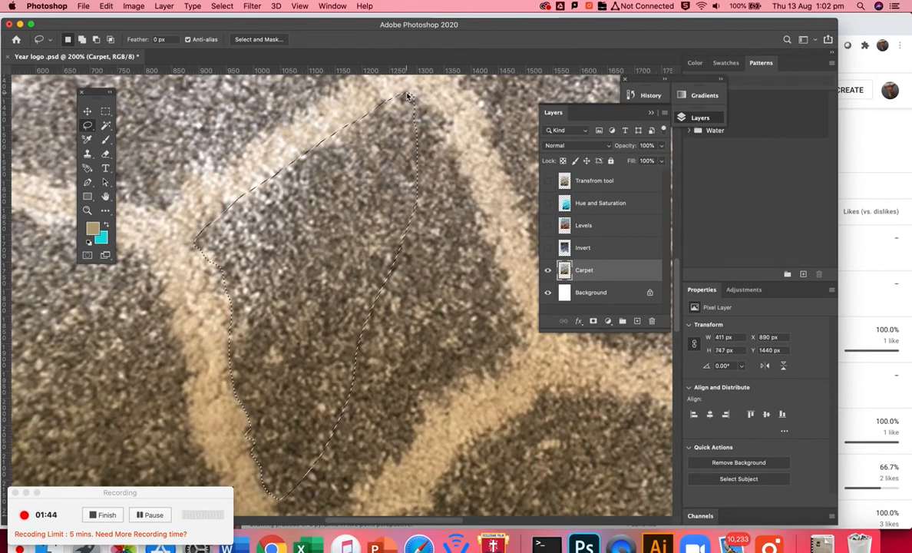
Extend the Lasso selection over the rest of the carpet cell and subtract the excess beyond its right-hand beige border.
left_click_drag(465, 206, 439, 174)
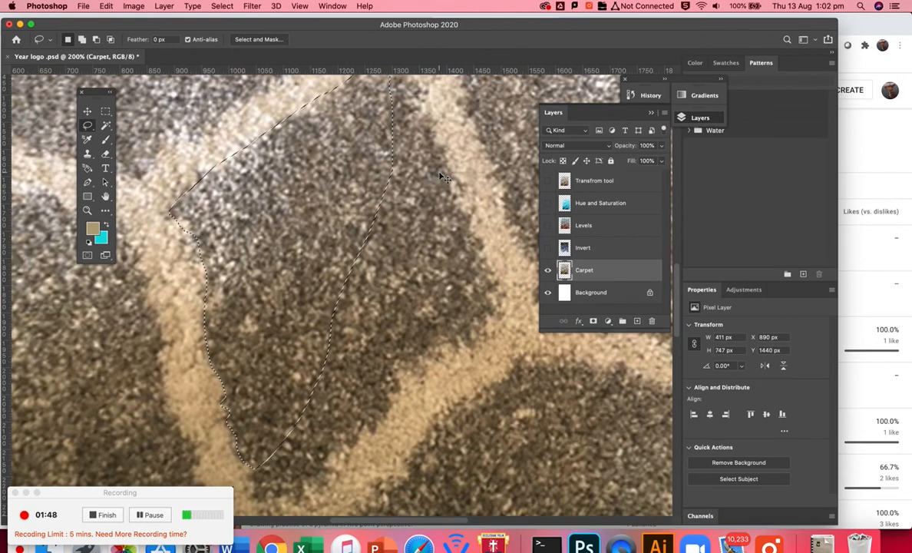
key("super+minus")
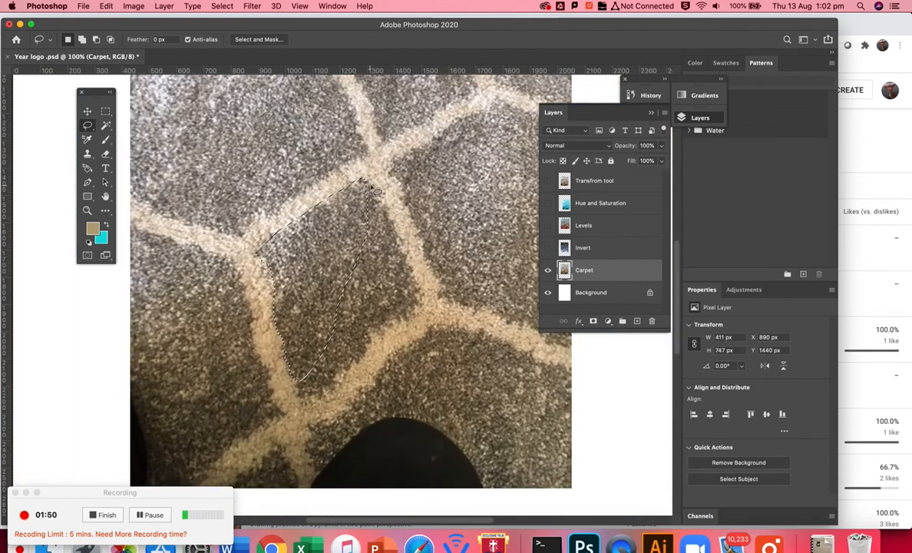
key("shift")
mouse_move(364, 184)
left_mouse_down()
mouse_move(303, 400)
mouse_move(336, 388)
mouse_move(368, 354)
mouse_move(369, 331)
mouse_move(394, 326)
mouse_move(419, 303)
mouse_move(370, 184)
left_mouse_up()
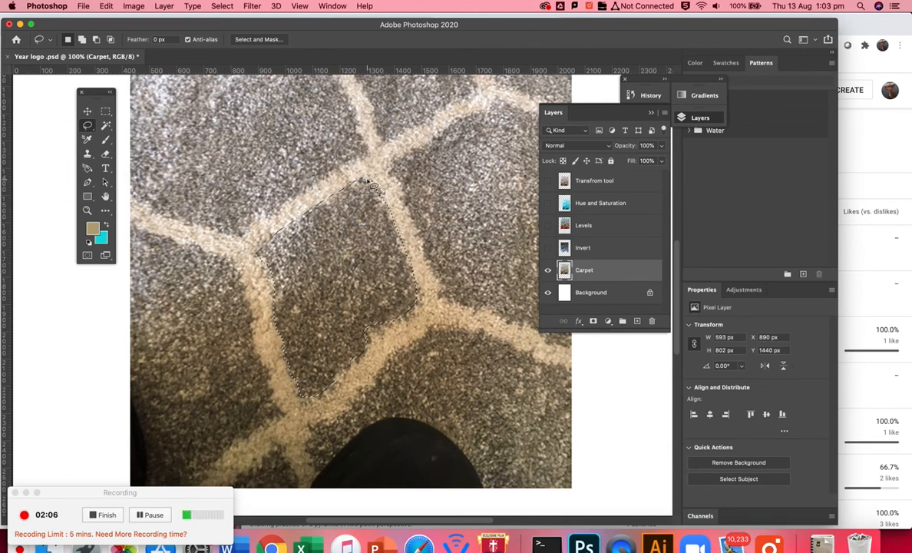
mouse_move(388, 200)
left_mouse_down()
mouse_move(395, 245)
mouse_move(453, 230)
mouse_move(376, 196)
left_mouse_up()
key("alt")
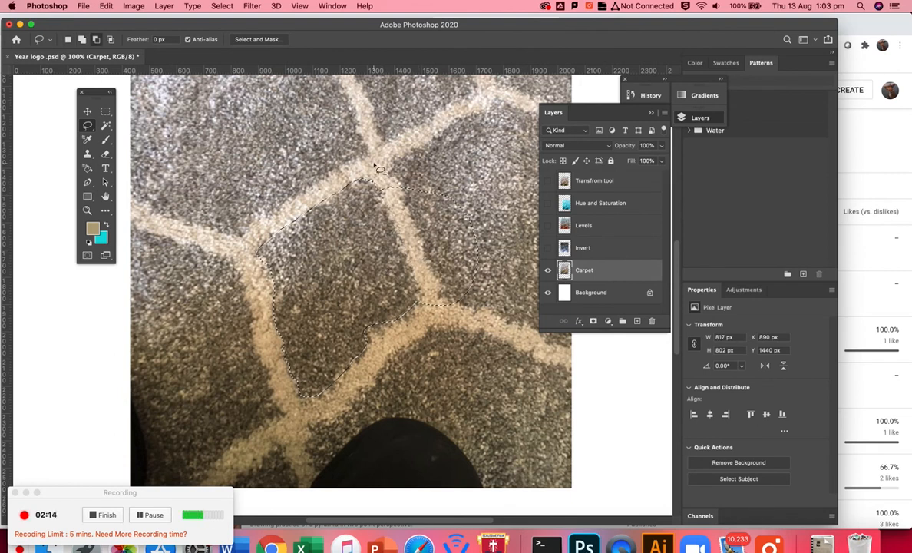
mouse_move(378, 175)
left_mouse_down()
mouse_move(370, 176)
mouse_move(413, 291)
mouse_move(462, 324)
mouse_move(468, 234)
mouse_move(409, 166)
mouse_move(359, 163)
mouse_move(378, 176)
left_mouse_up()
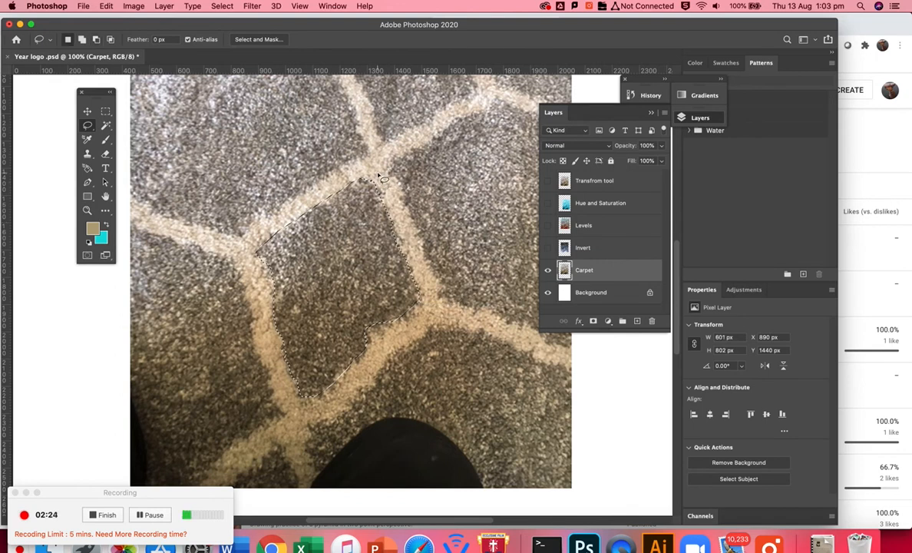
Colorize the selected carpet cell green with Hue/Saturation, using hue 158 and saturation about 21.
left_click(141, 6)
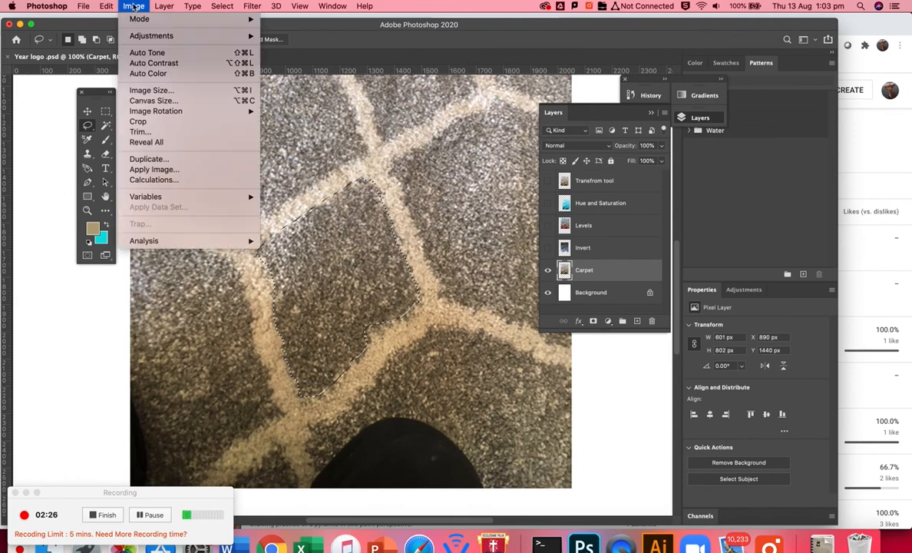
mouse_move(146, 35)
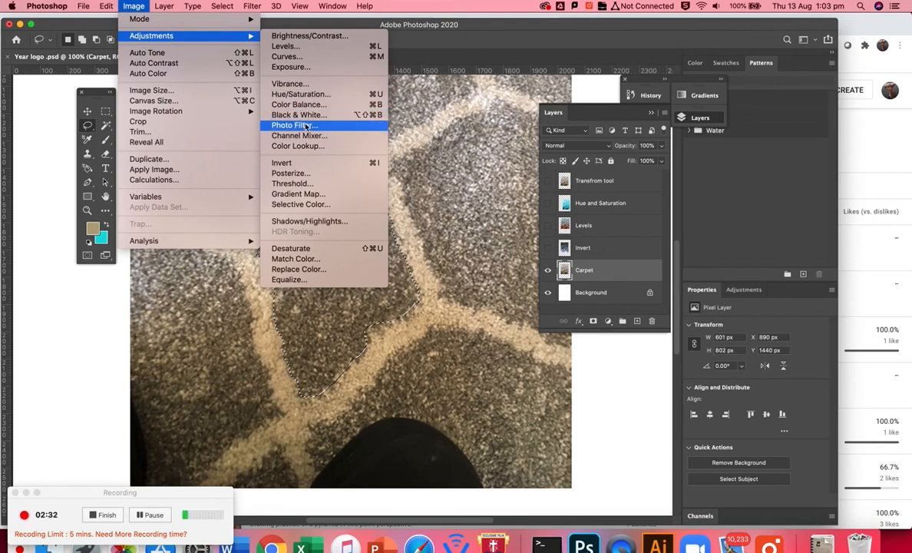
left_click(291, 93)
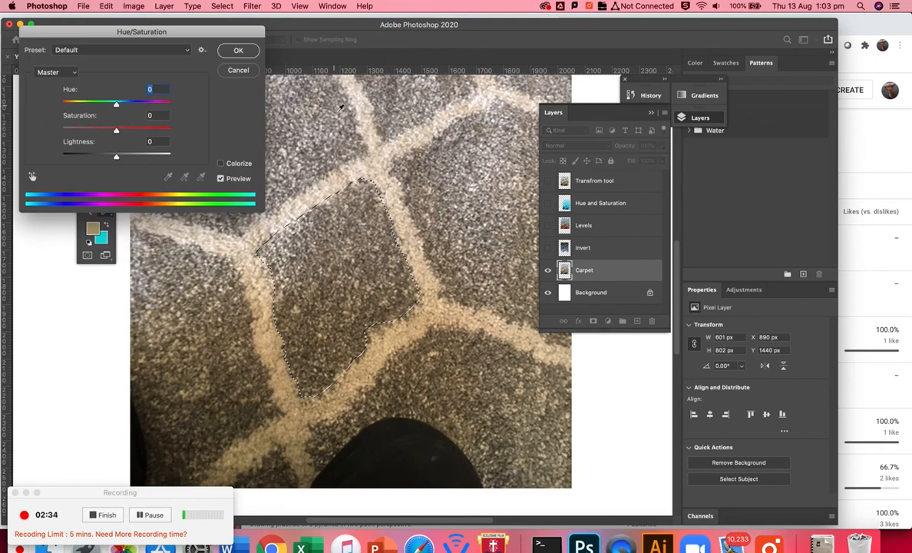
left_click(221, 163)
left_click_drag(90, 133, 136, 134)
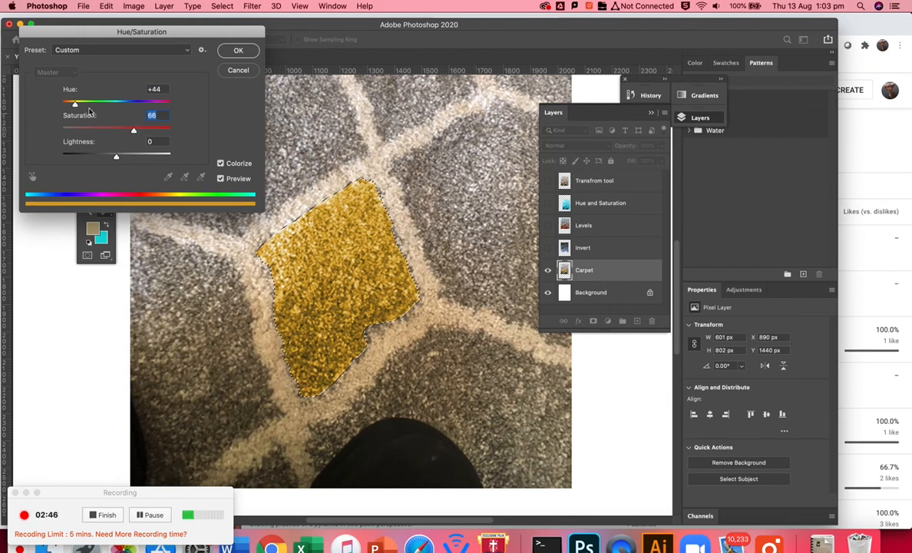
left_click_drag(76, 106, 119, 112)
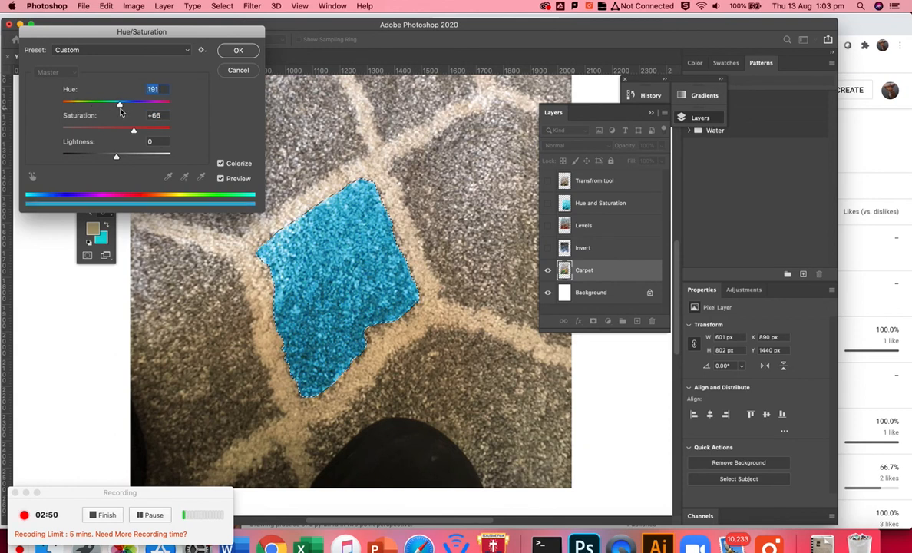
left_click_drag(116, 158, 86, 132)
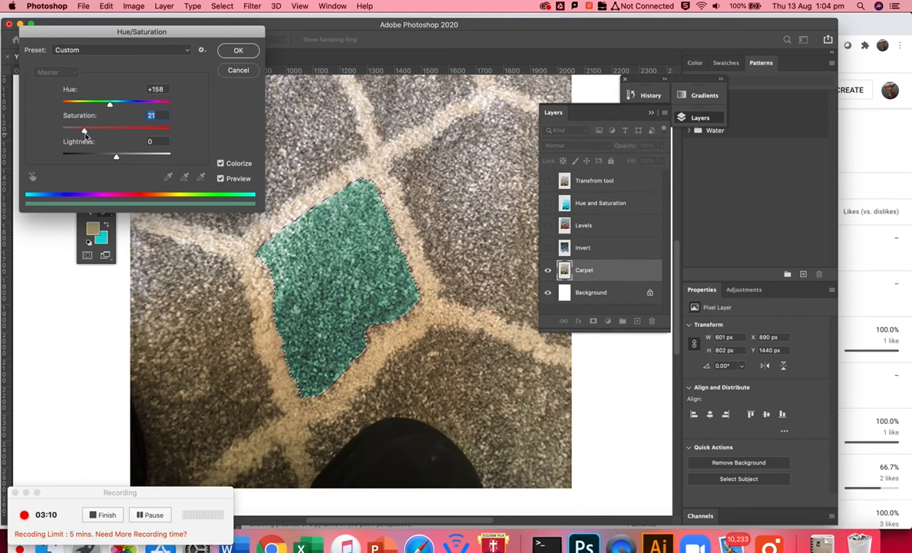
left_click(235, 51)
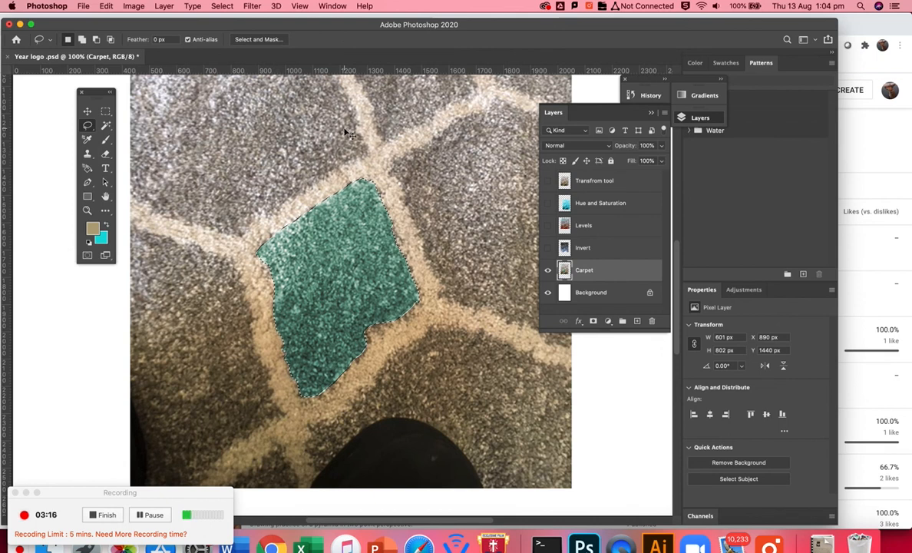
Deselect the recoloured carpet cell.
left_click(222, 5)
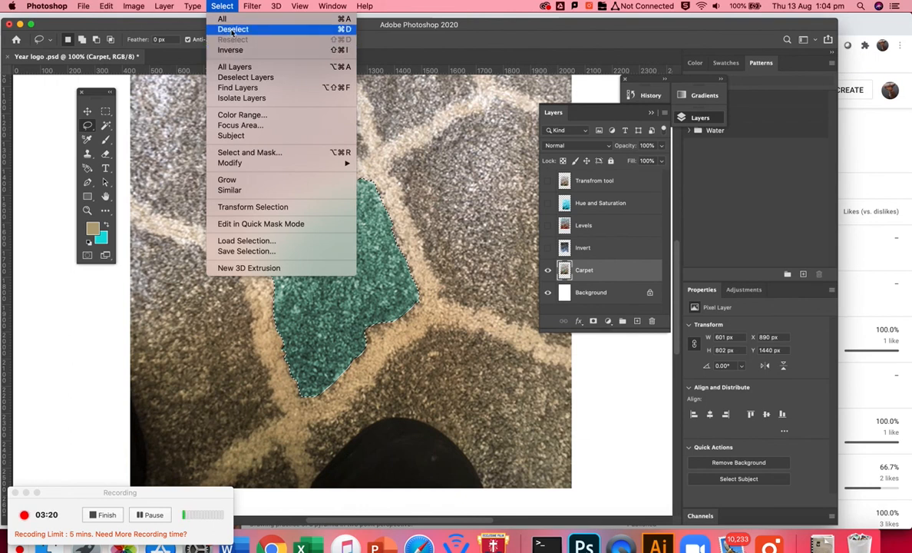
left_click(334, 31)
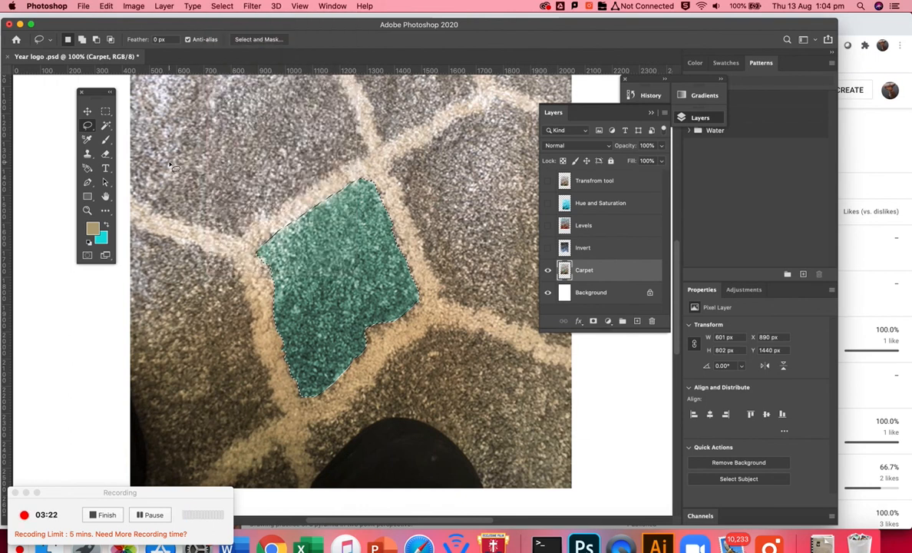
key("super+minus")
key("super+minus")
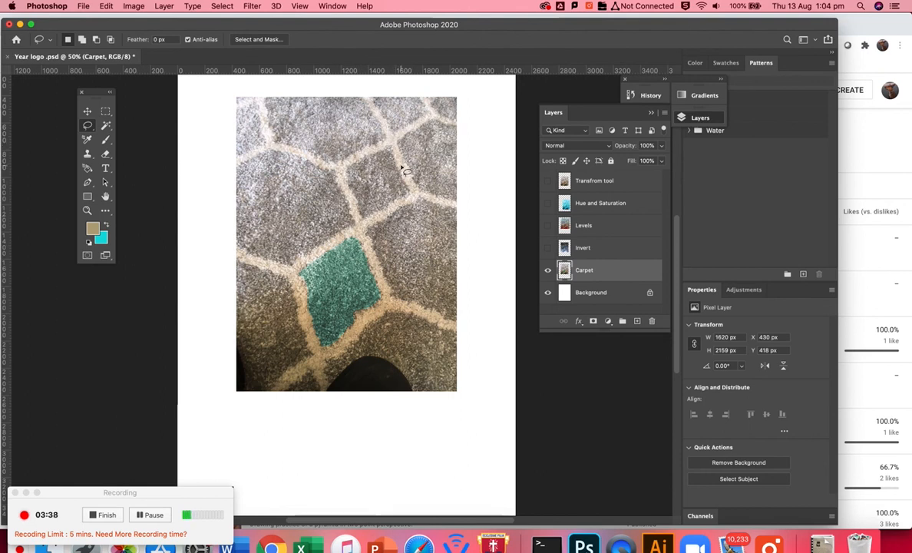
Rename the Carpet layer as Selection Lasso.
double_click(585, 270)
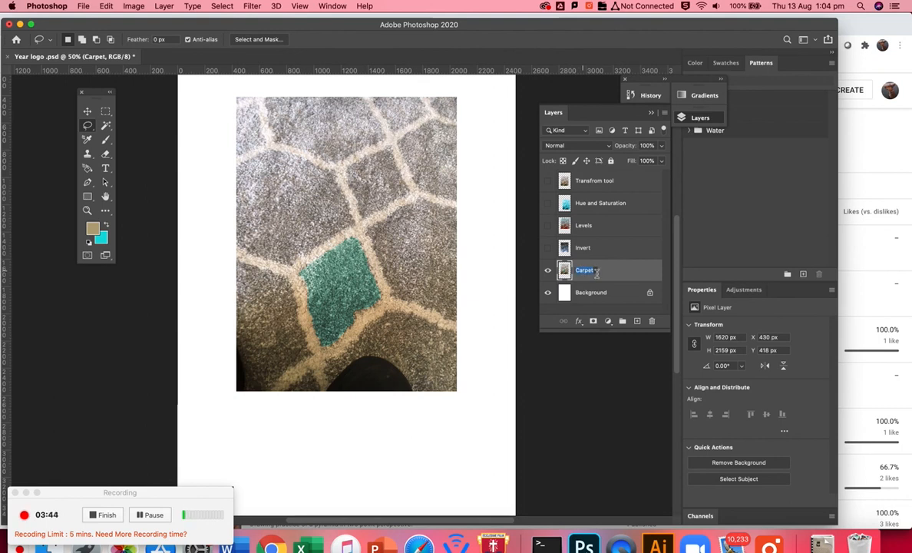
type("Selection Lasso")
key("Return")
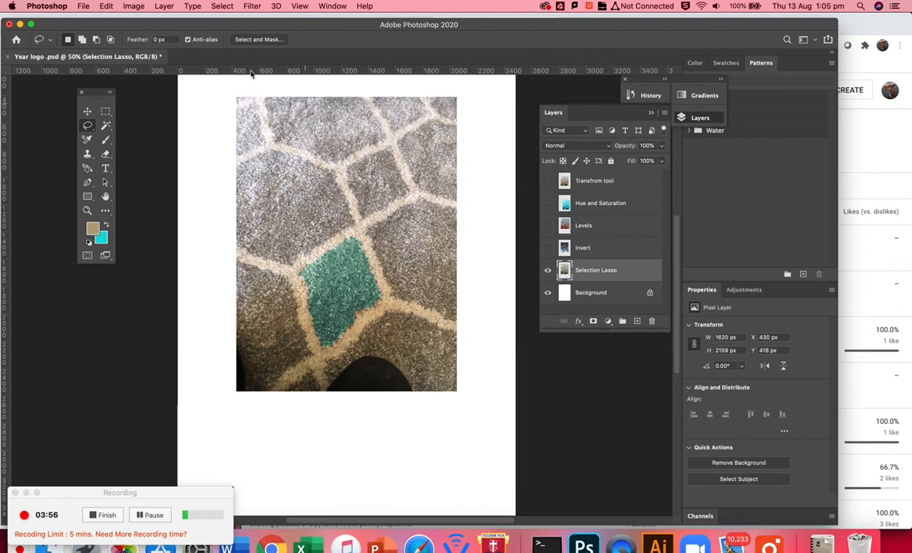
left_click_drag(62, 486, 78, 400)
left_click(179, 321)
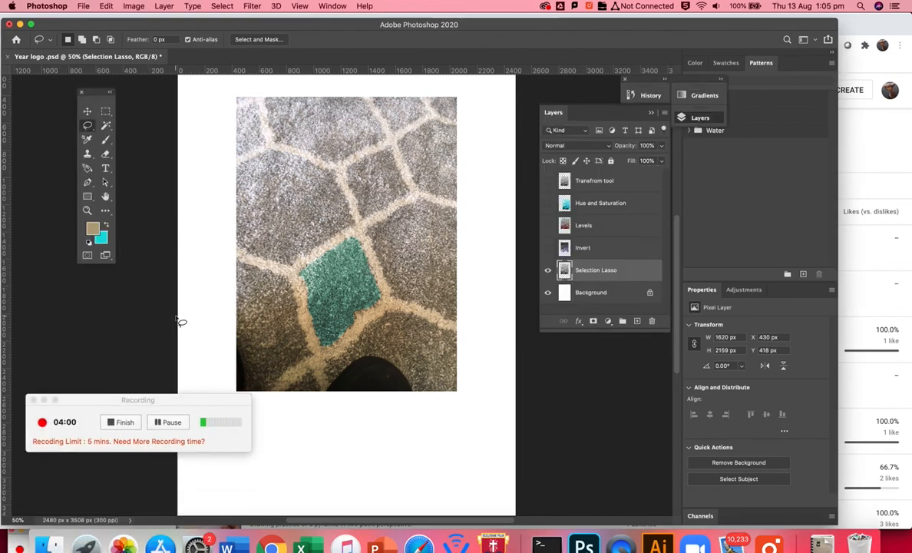